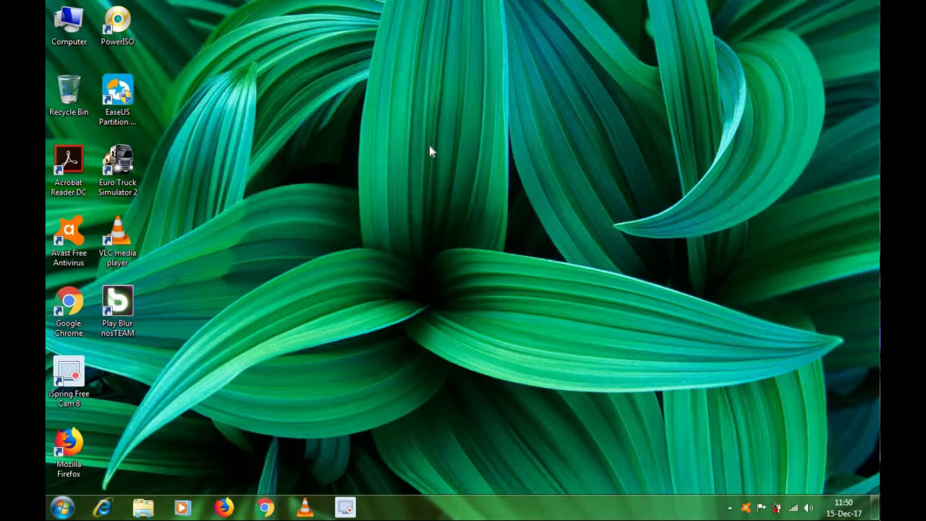
Step: Set the second picture in the Nature group, with the light green leaves, as desktop background, save the changes and close the settings
{"action": "right_click", "coordinate": [393, 168]}
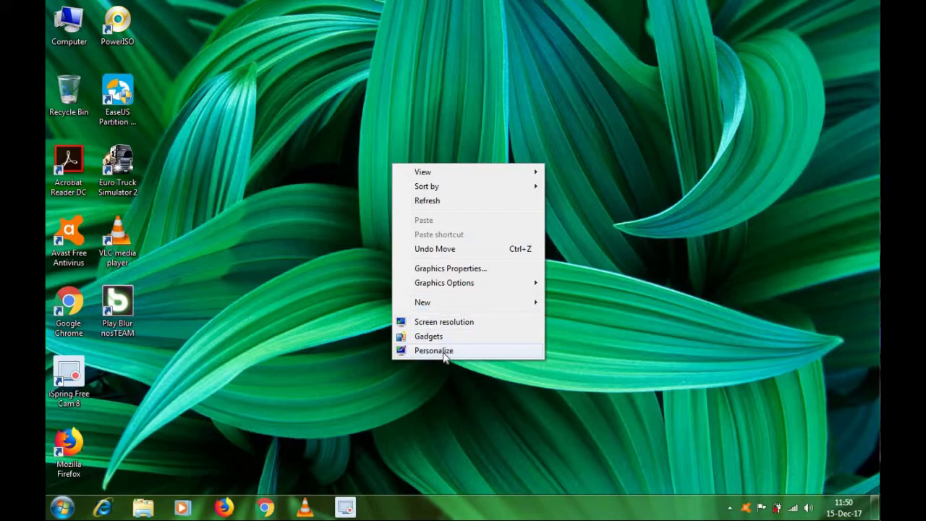
{"action": "left_click", "coordinate": [444, 352]}
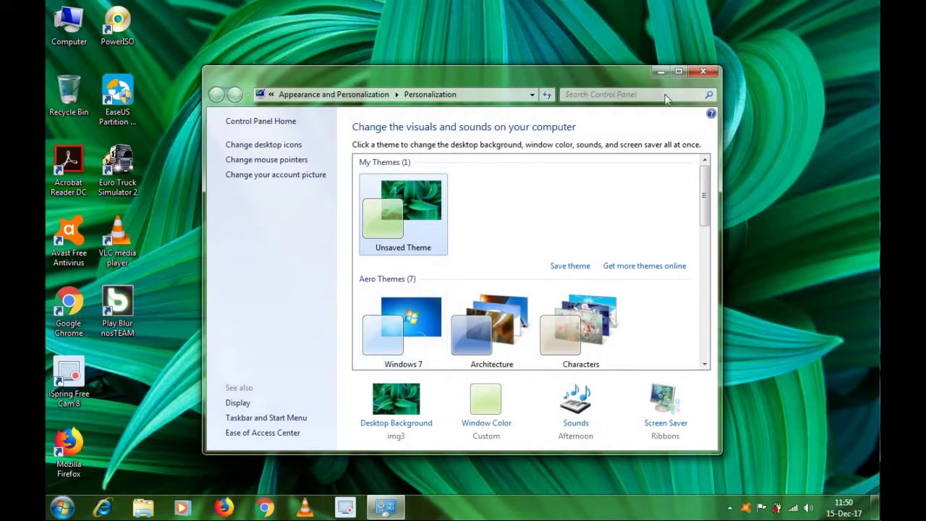
{"action": "left_click", "coordinate": [679, 71]}
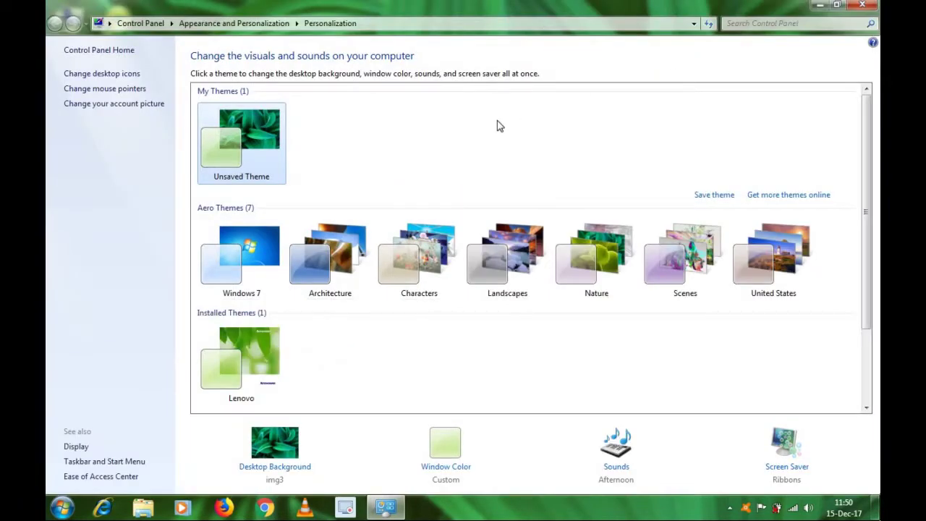
{"action": "scroll", "coordinate": [337, 159], "scroll_direction": "down", "scroll_amount": 1}
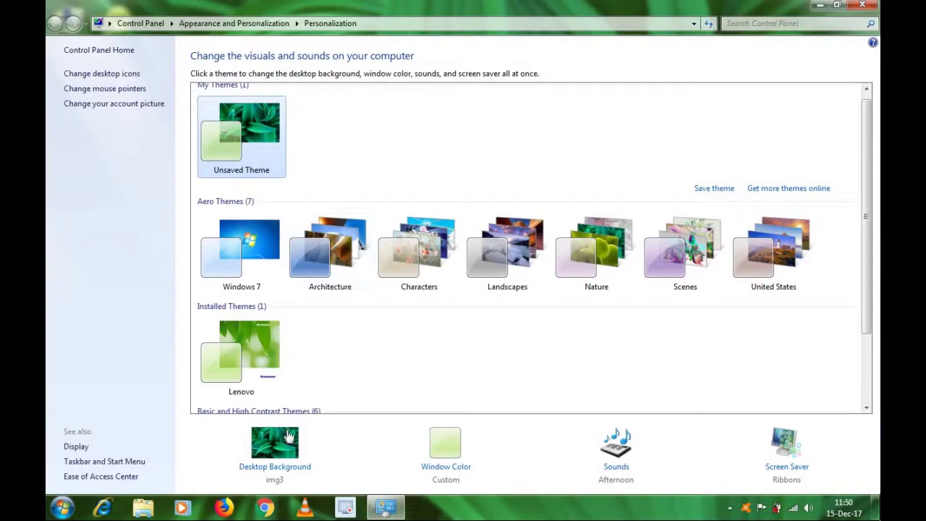
{"action": "left_click", "coordinate": [281, 470]}
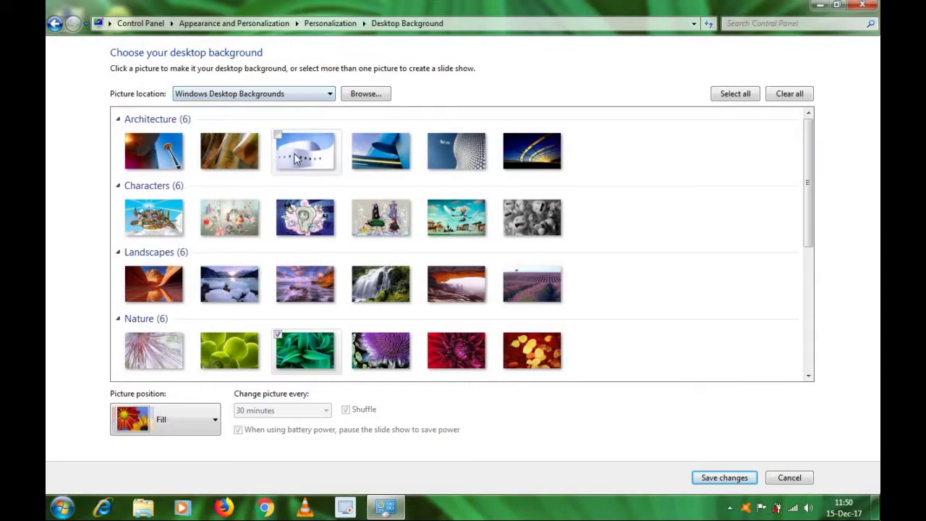
{"action": "left_click", "coordinate": [218, 345]}
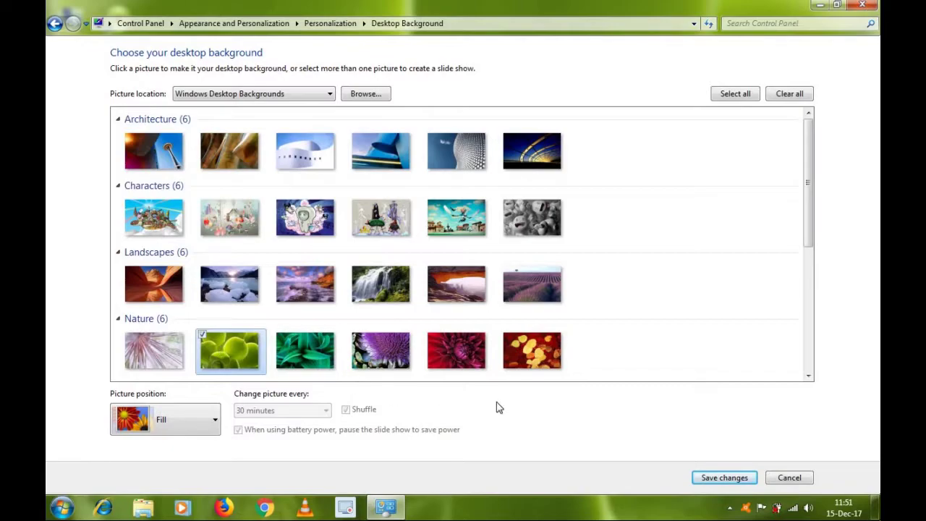
{"action": "left_click", "coordinate": [711, 480]}
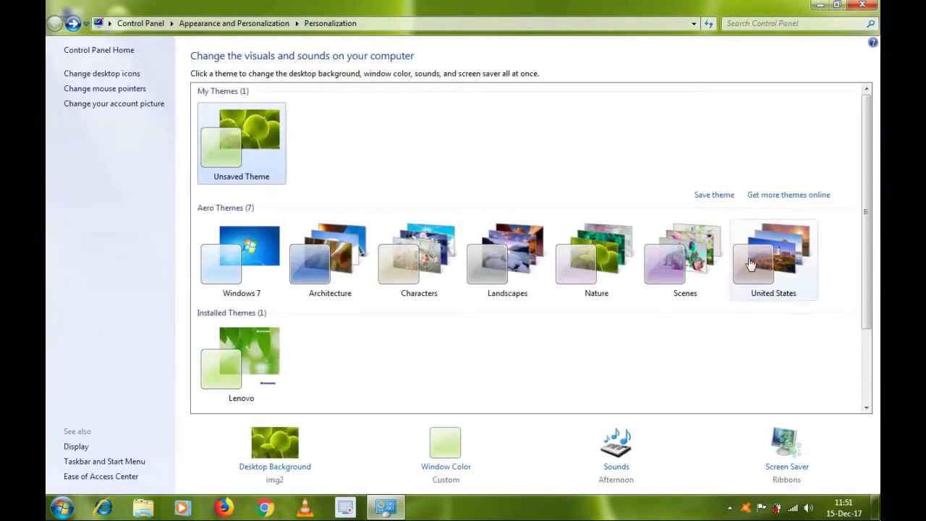
{"action": "left_click", "coordinate": [862, 5]}
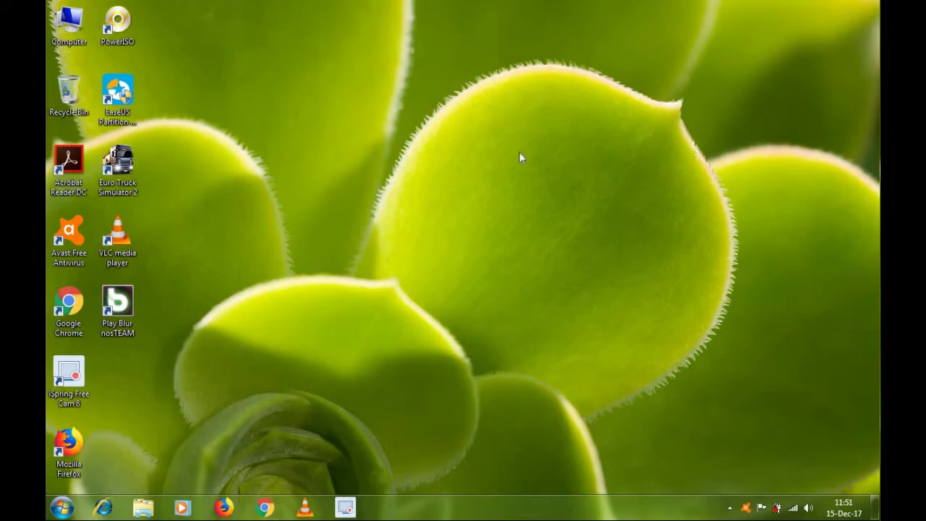
Step: Reopen the desktop background settings and select all the Windows Desktop Backgrounds pictures for a slide show
{"action": "right_click", "coordinate": [434, 172]}
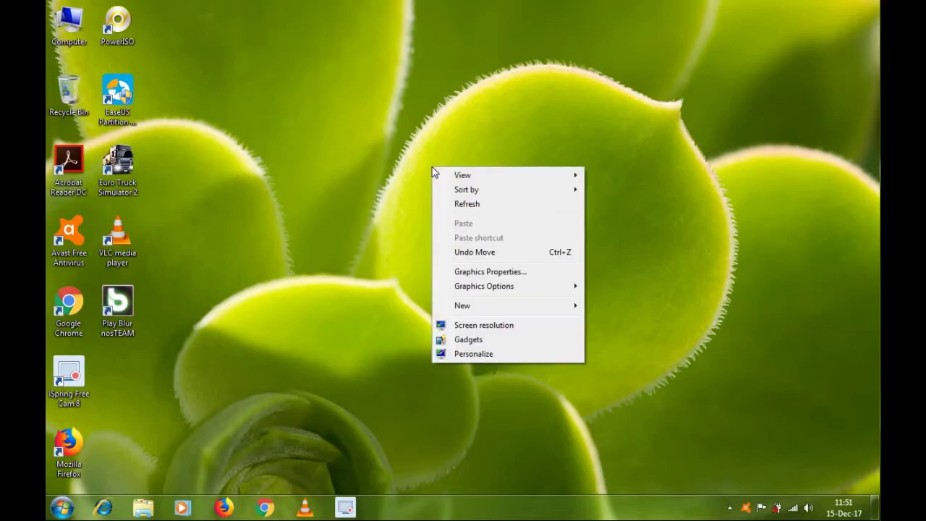
{"action": "mouse_move", "coordinate": [456, 188]}
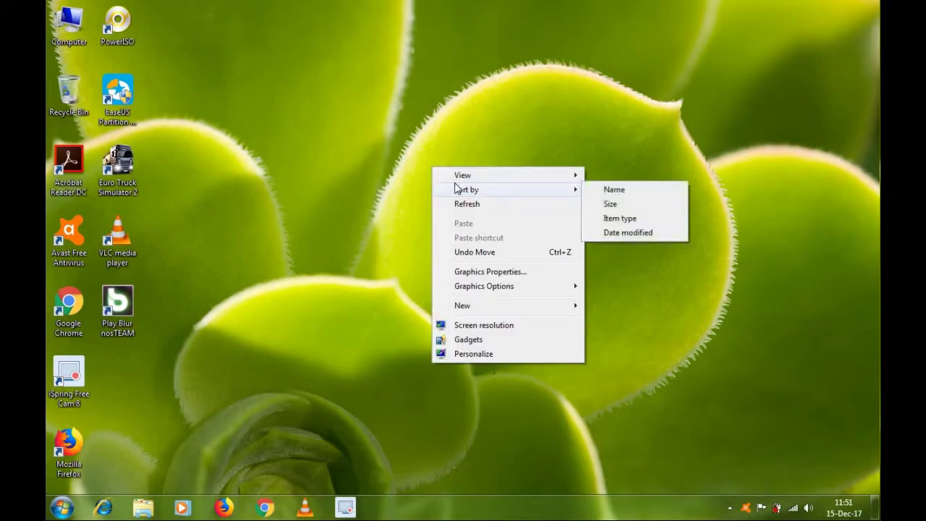
{"action": "left_click", "coordinate": [463, 354]}
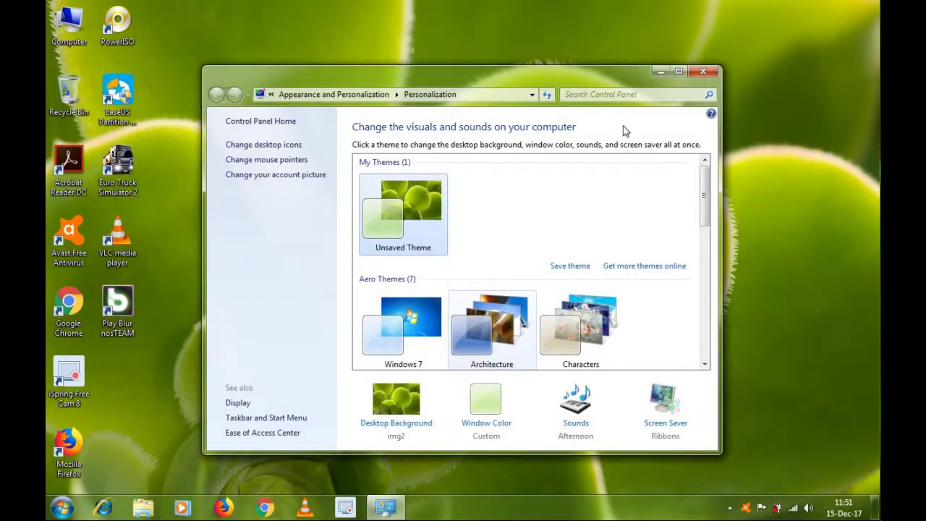
{"action": "left_click", "coordinate": [679, 72]}
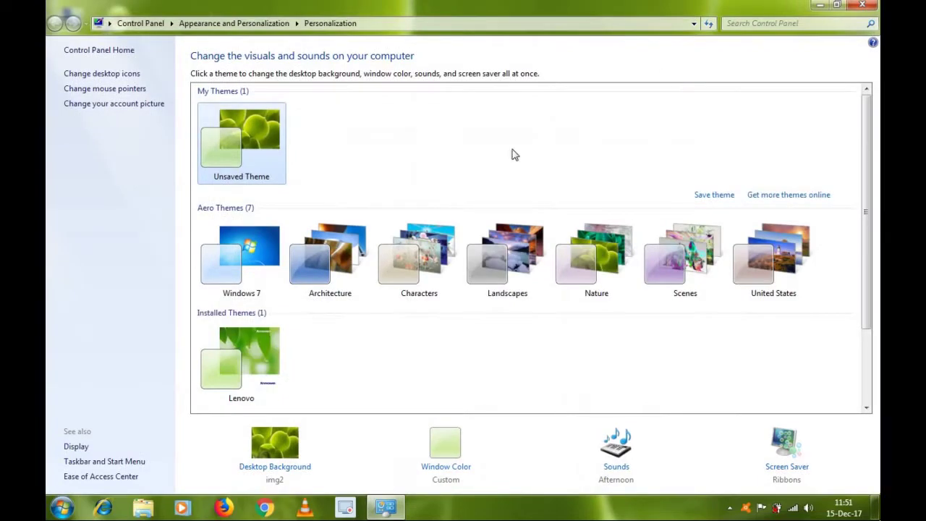
{"action": "left_click", "coordinate": [285, 469]}
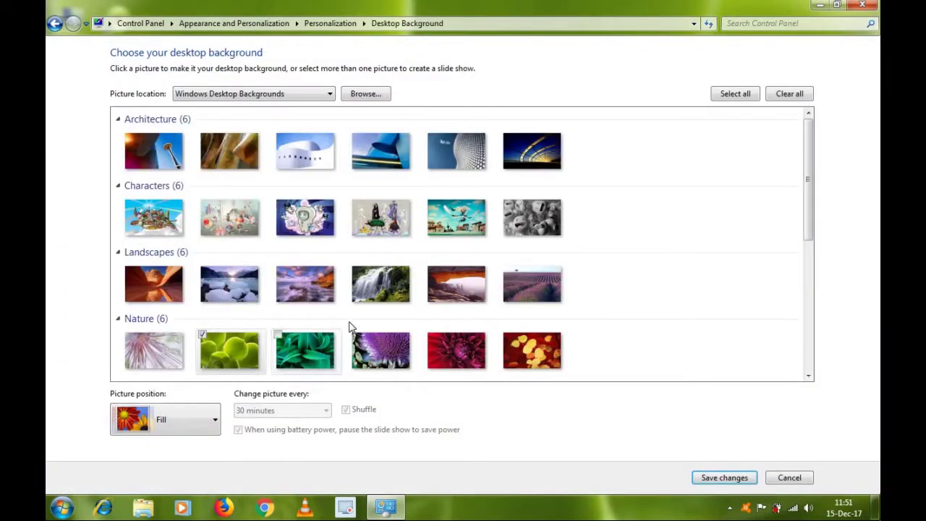
{"action": "left_click", "coordinate": [729, 95]}
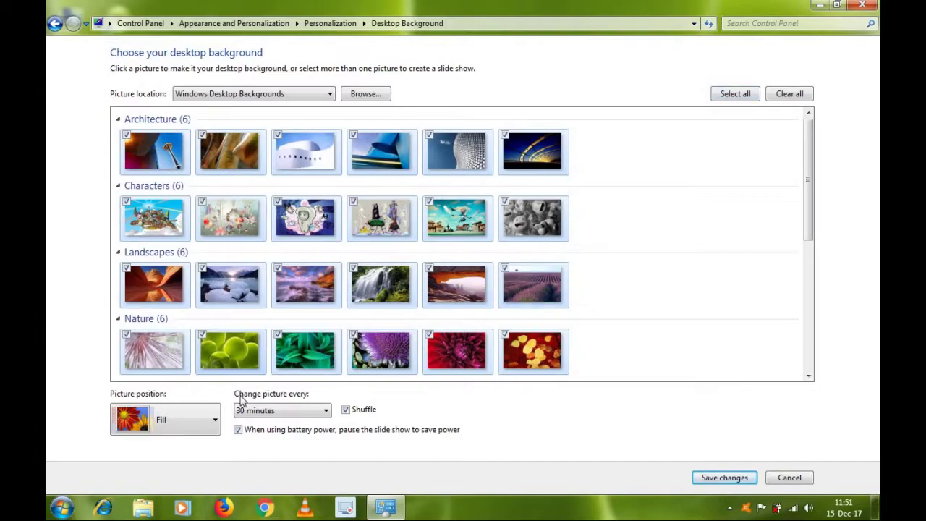
Step: Set the slide show to change picture every 10 seconds, save the changes and close the settings
{"action": "left_click", "coordinate": [327, 410]}
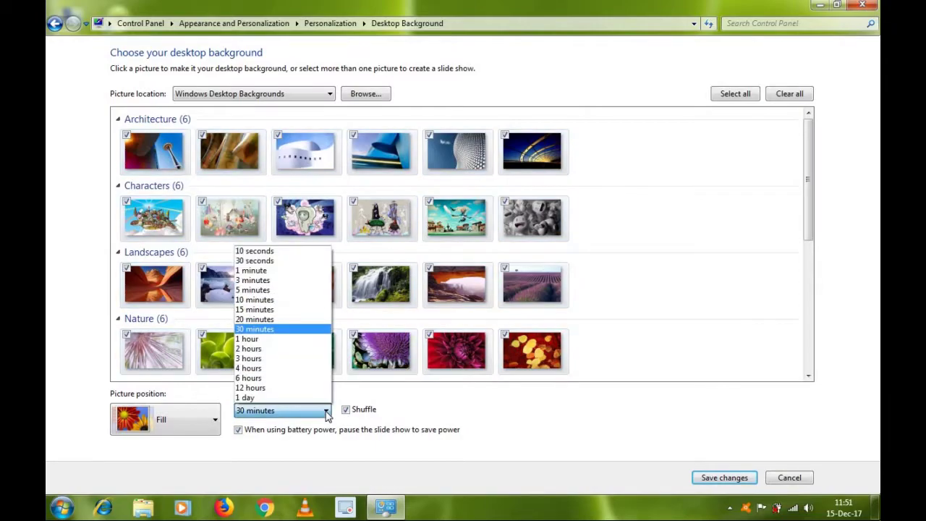
{"action": "left_click", "coordinate": [296, 254]}
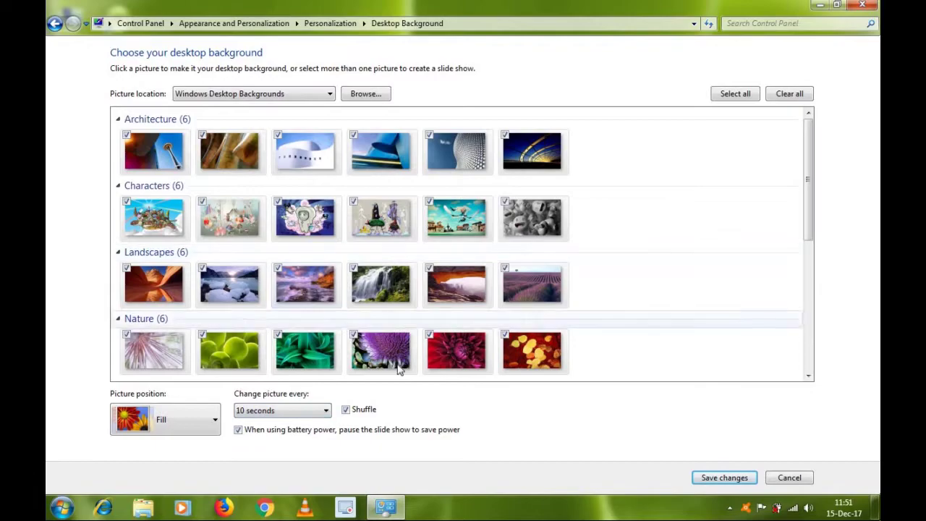
{"action": "left_click", "coordinate": [706, 478]}
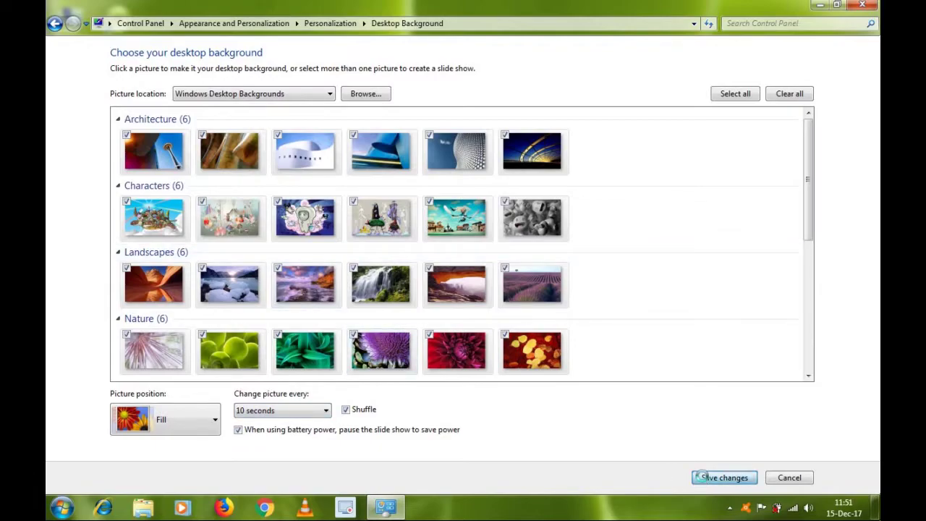
{"action": "left_click", "coordinate": [862, 5]}
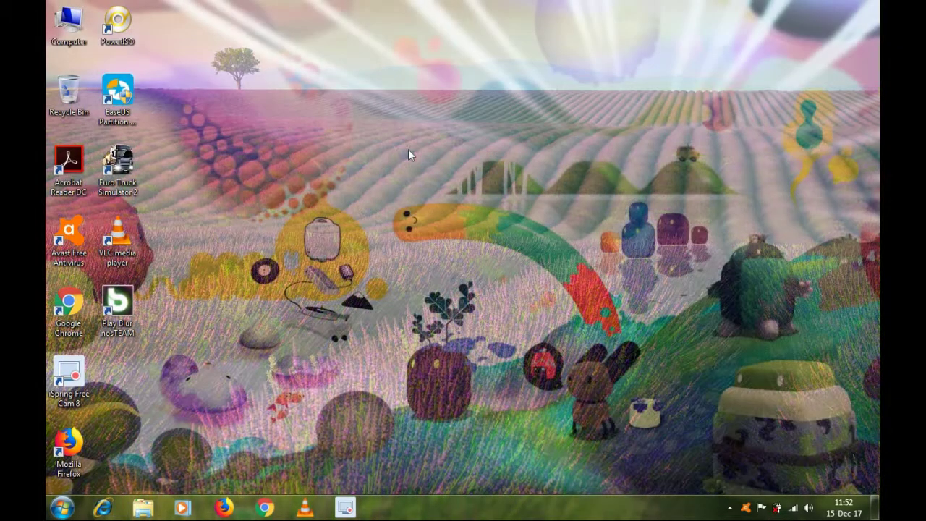
Step: In the desktop background settings, set the picture location to the MyPic folder inside My Pictures in the Pictures library
{"action": "right_click", "coordinate": [408, 150]}
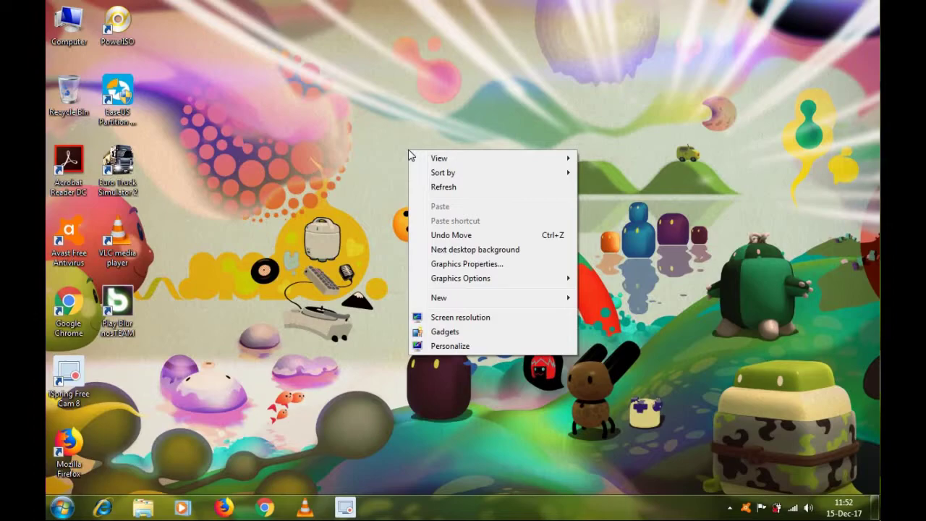
{"action": "left_click", "coordinate": [446, 347]}
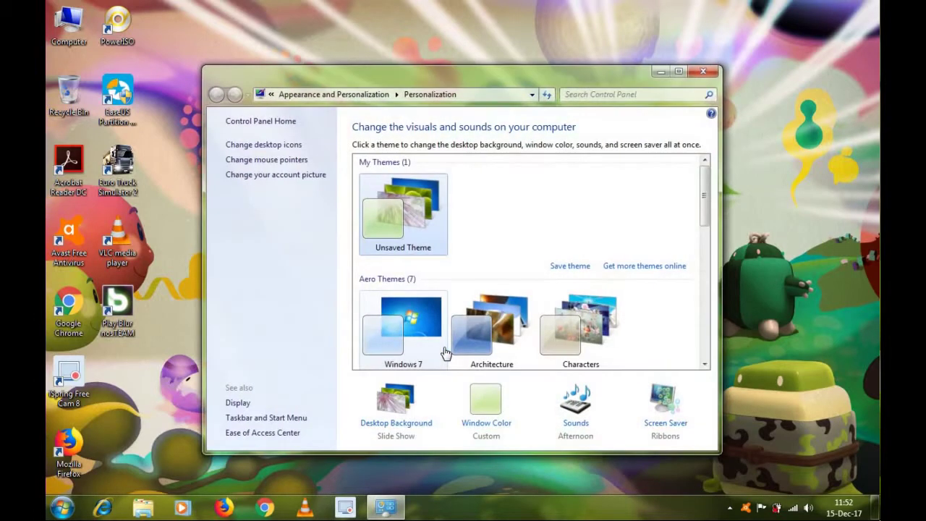
{"action": "left_click", "coordinate": [679, 71]}
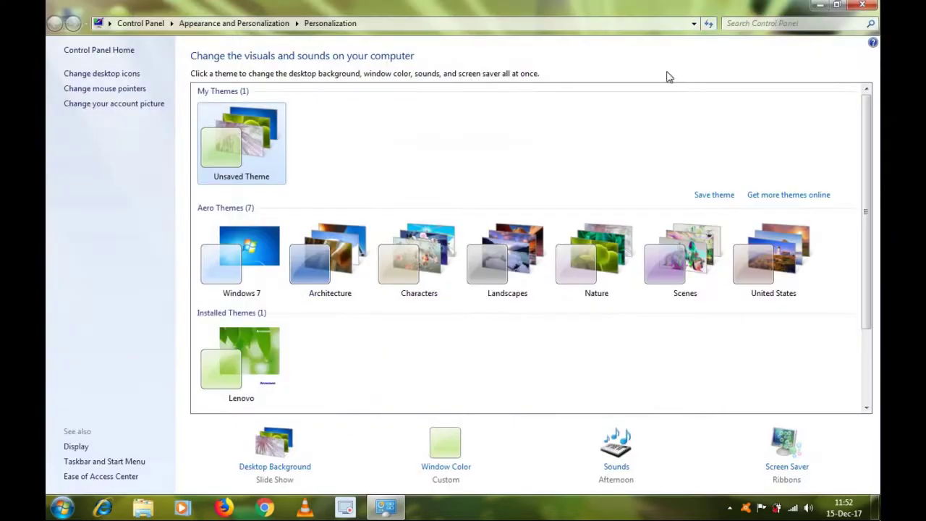
{"action": "left_click", "coordinate": [262, 467]}
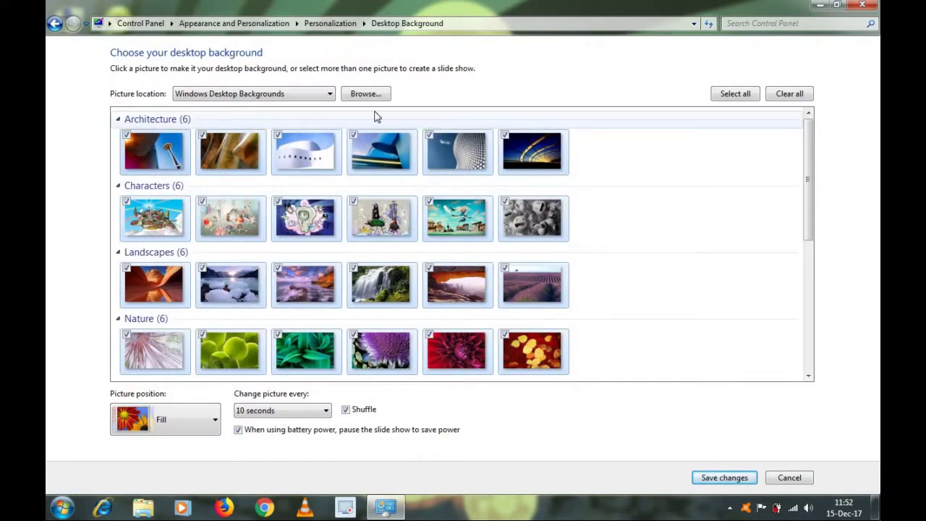
{"action": "left_click", "coordinate": [355, 94]}
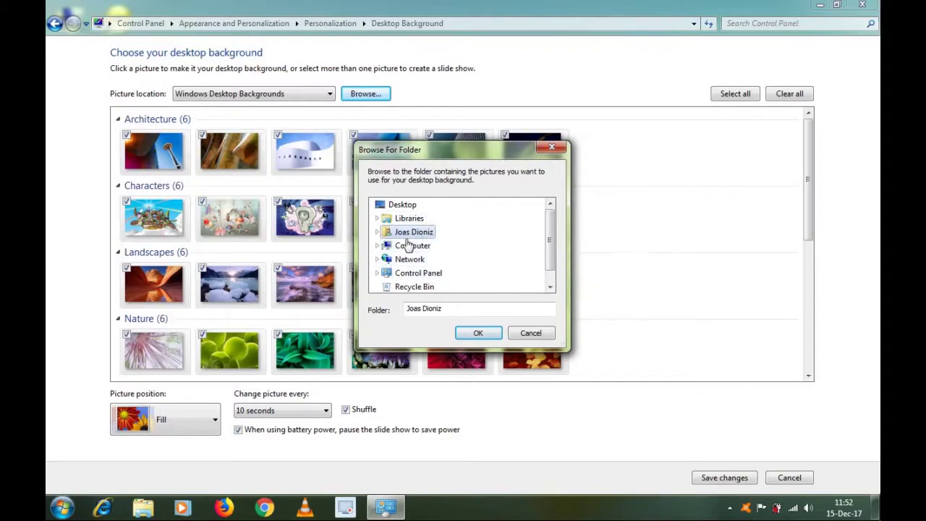
{"action": "double_click", "coordinate": [416, 219]}
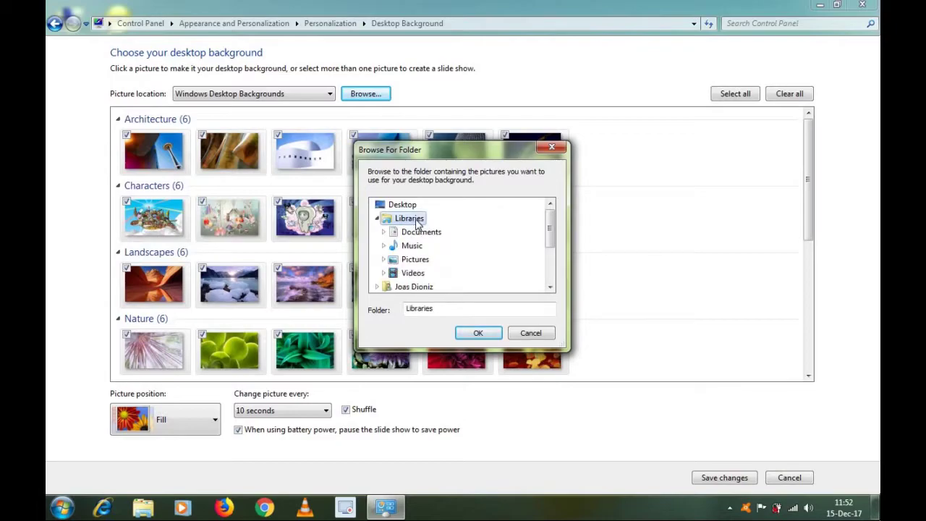
{"action": "double_click", "coordinate": [415, 261]}
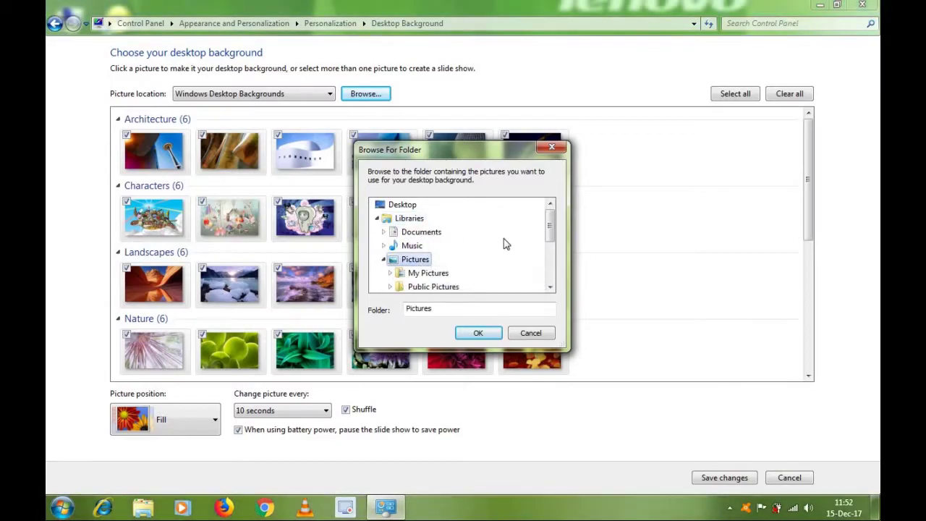
{"action": "double_click", "coordinate": [436, 275]}
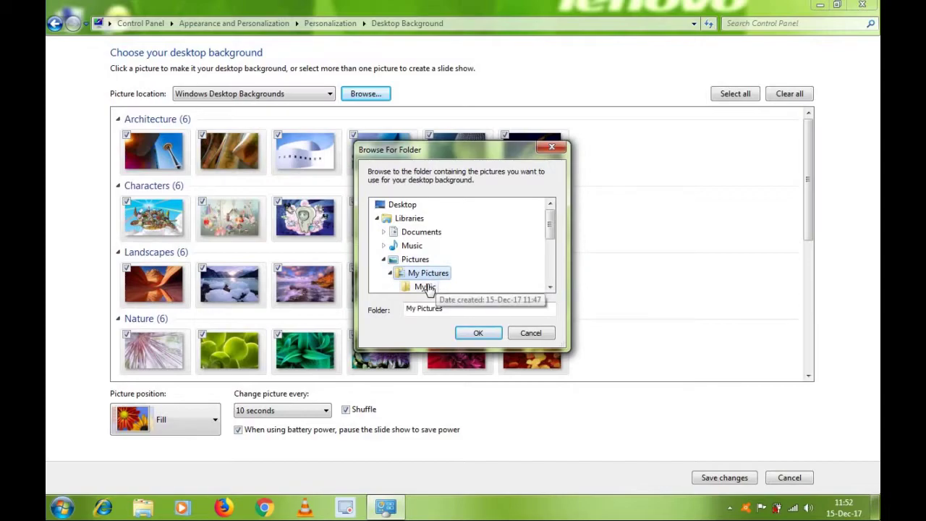
{"action": "left_click", "coordinate": [427, 287]}
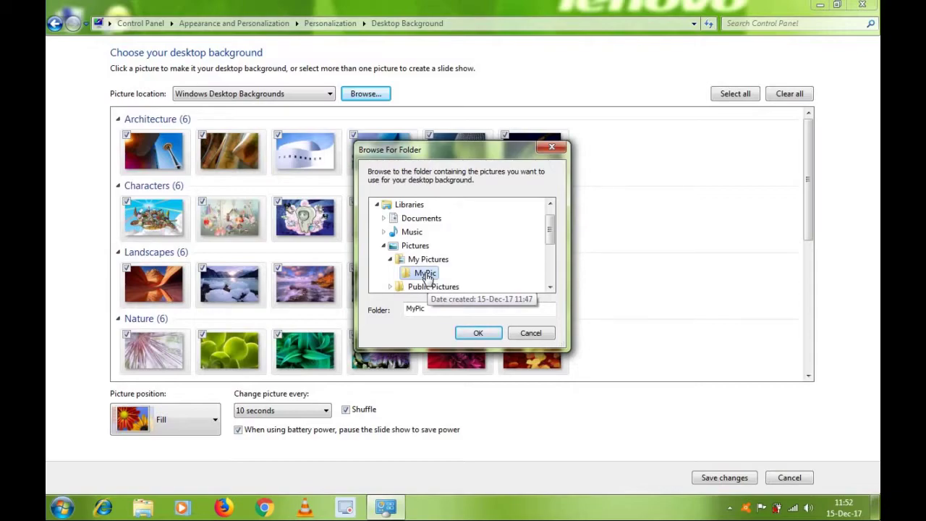
{"action": "left_click", "coordinate": [470, 333]}
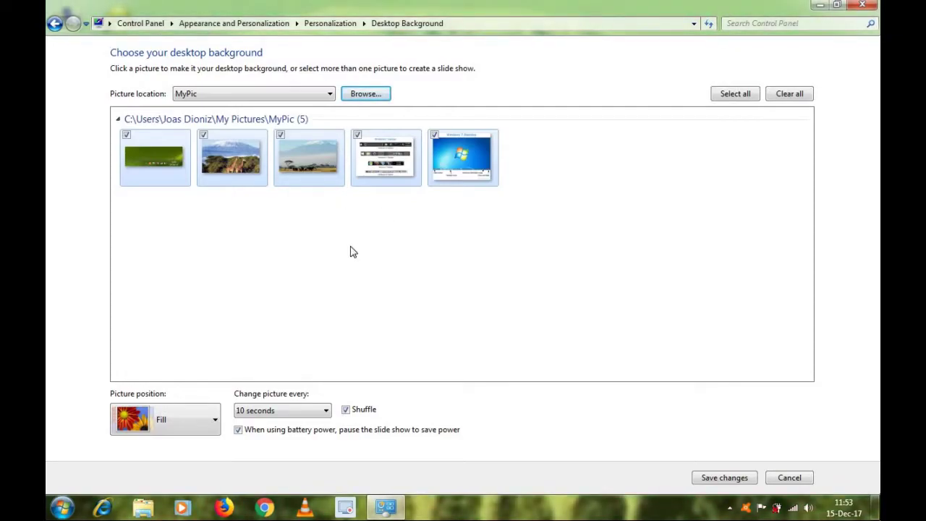
Step: Use only the snowy mountain picture with giraffes as the desktop background, save the changes and close the settings
{"action": "left_click", "coordinate": [215, 157]}
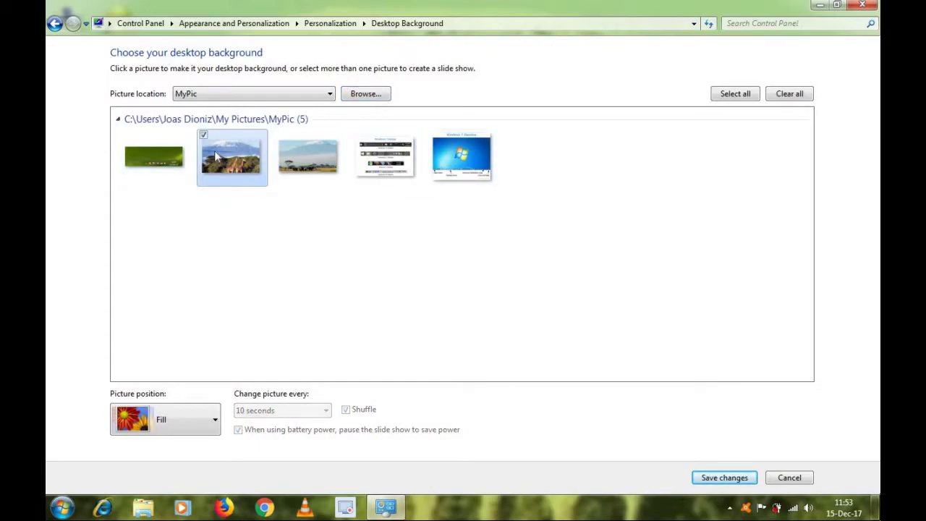
{"action": "left_click", "coordinate": [724, 477]}
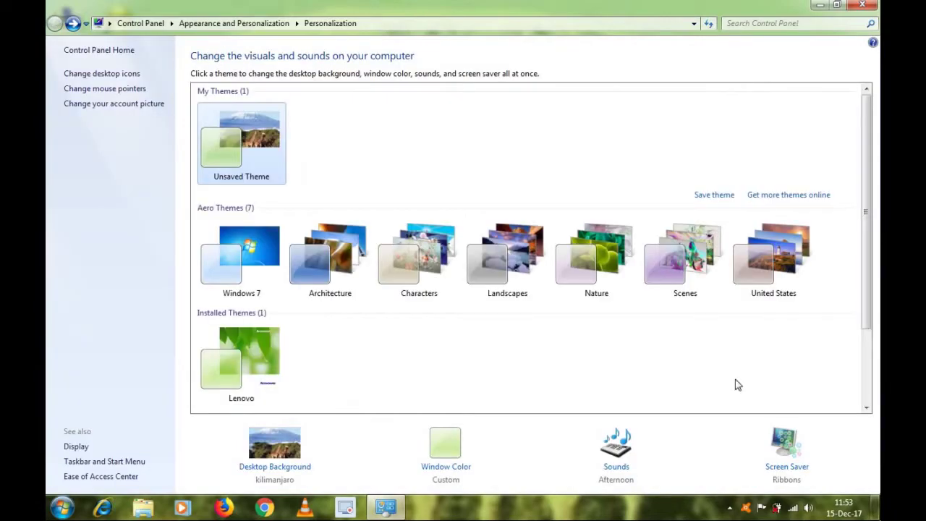
{"action": "left_click", "coordinate": [861, 8]}
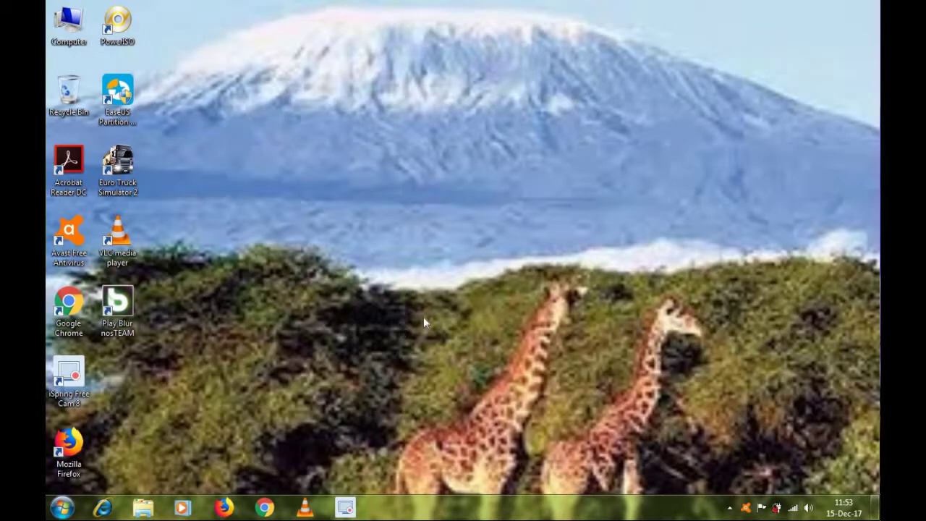
Step: Choose Ribbons as the screen saver in the personalization settings, apply it and close the settings
{"action": "right_click", "coordinate": [395, 190]}
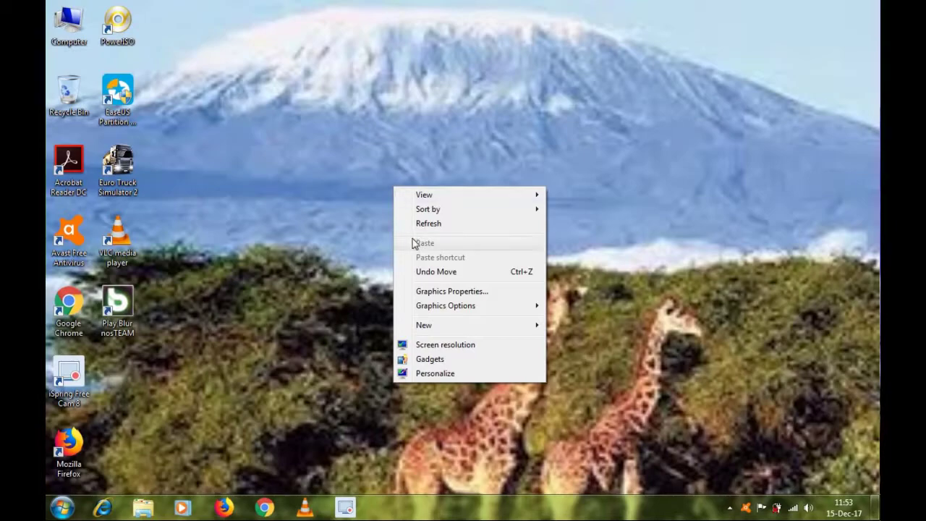
{"action": "left_click", "coordinate": [429, 374]}
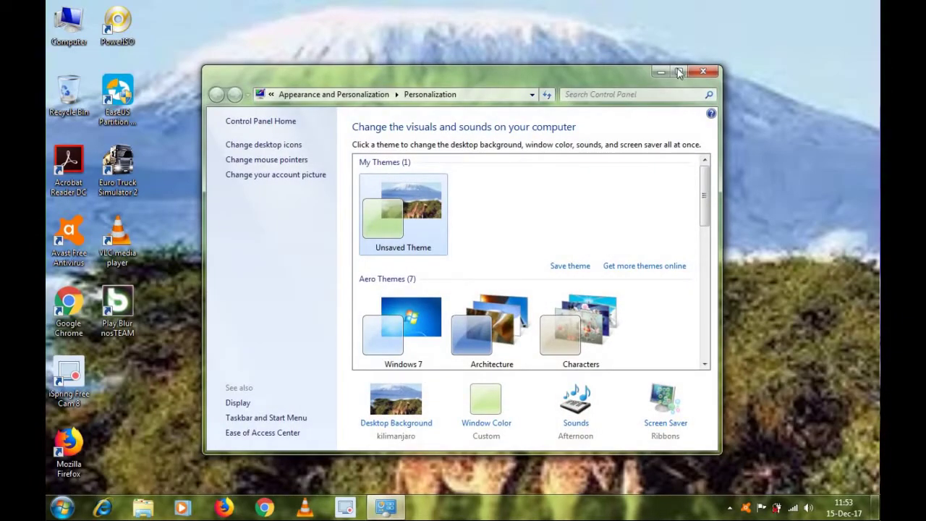
{"action": "left_click", "coordinate": [678, 71]}
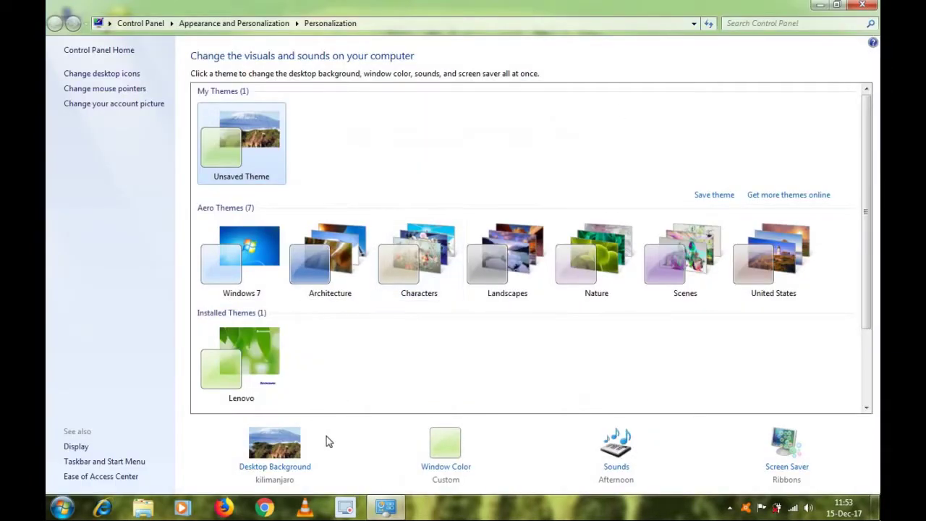
{"action": "left_click", "coordinate": [777, 473]}
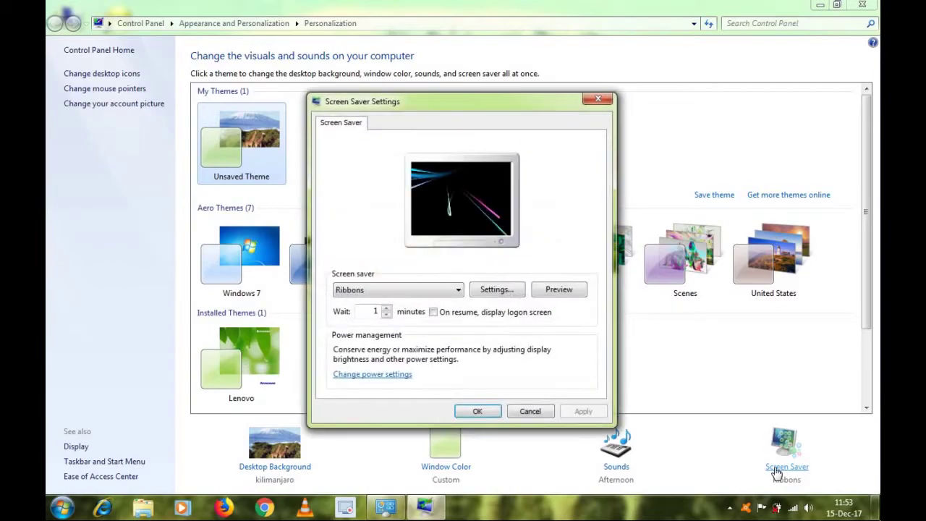
{"action": "left_click", "coordinate": [458, 290]}
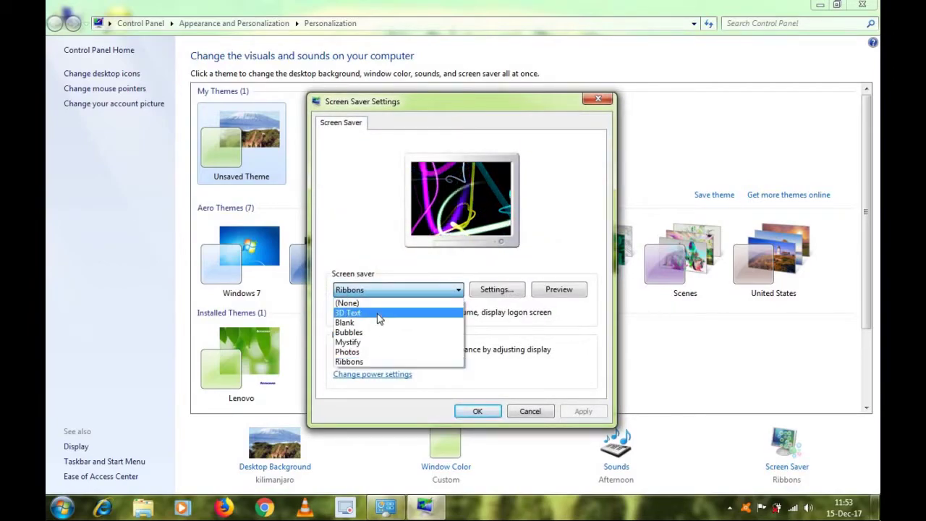
{"action": "left_click", "coordinate": [363, 362]}
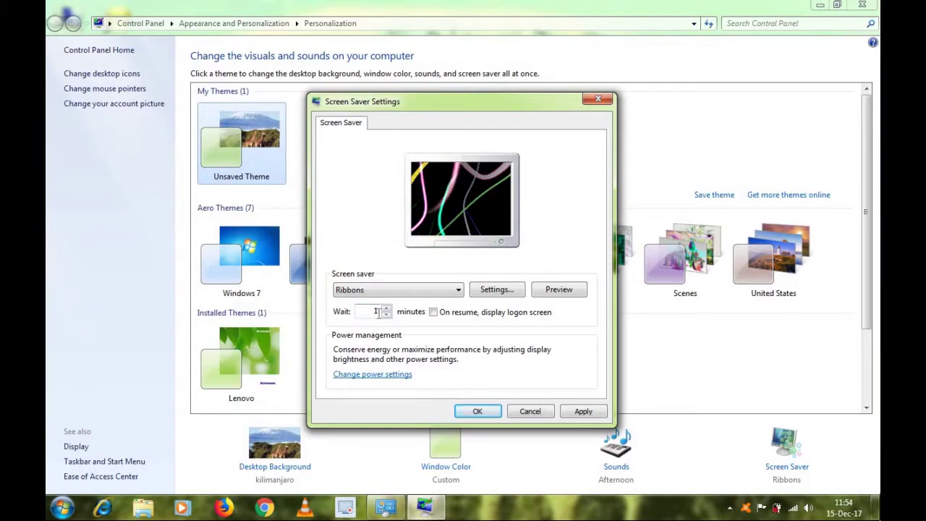
{"action": "left_click", "coordinate": [581, 412]}
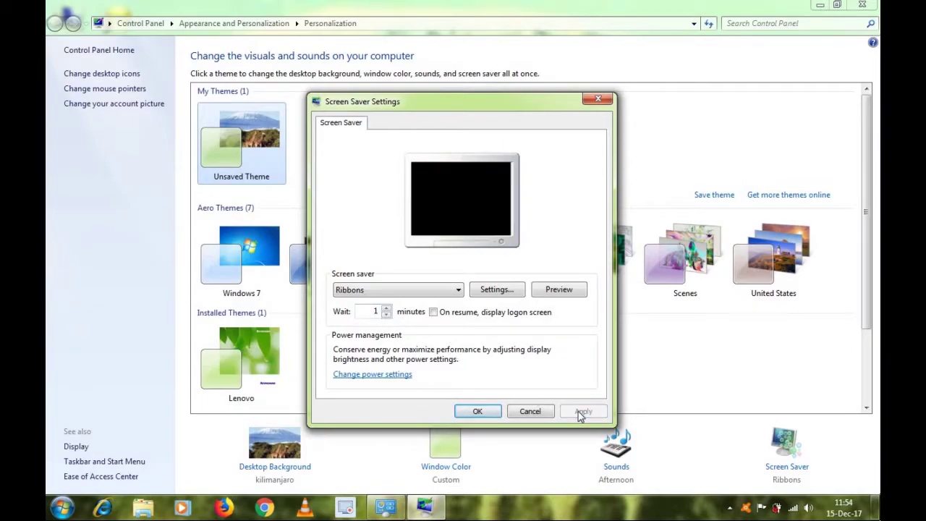
{"action": "left_click", "coordinate": [476, 411]}
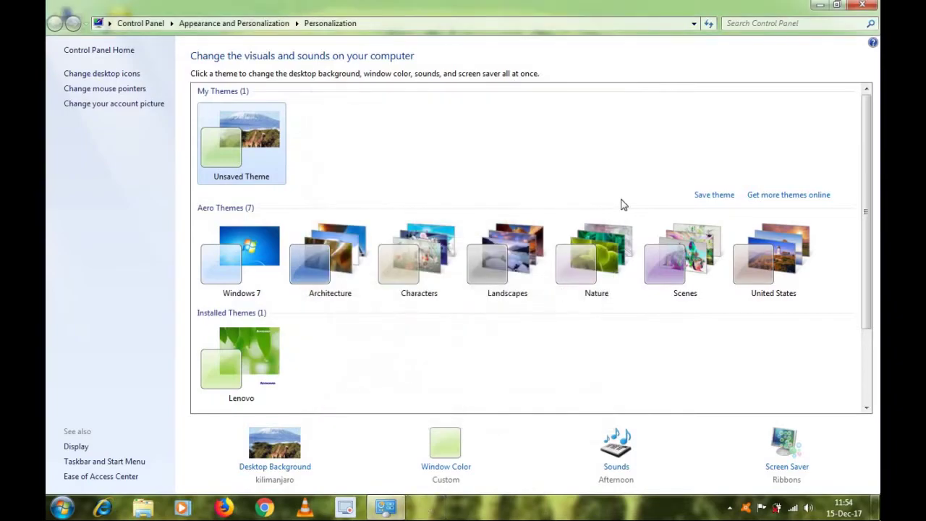
{"action": "left_click", "coordinate": [865, 6]}
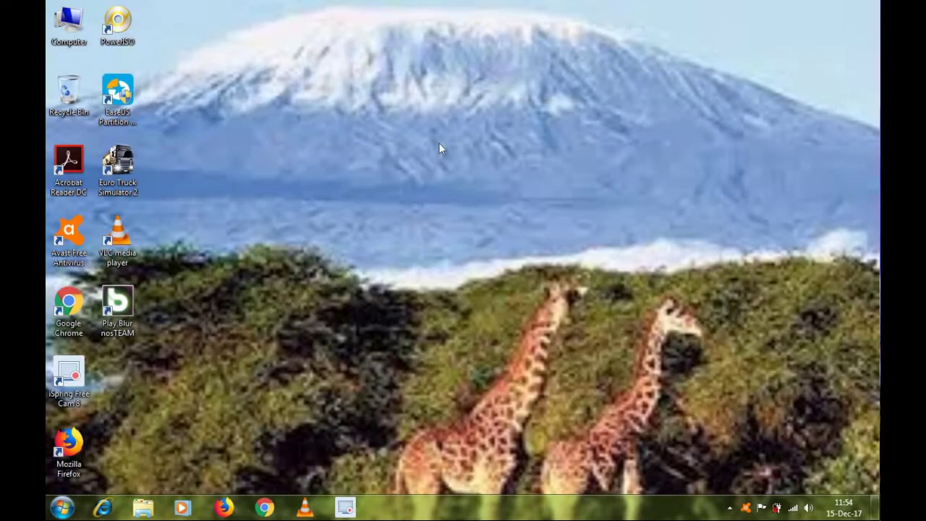